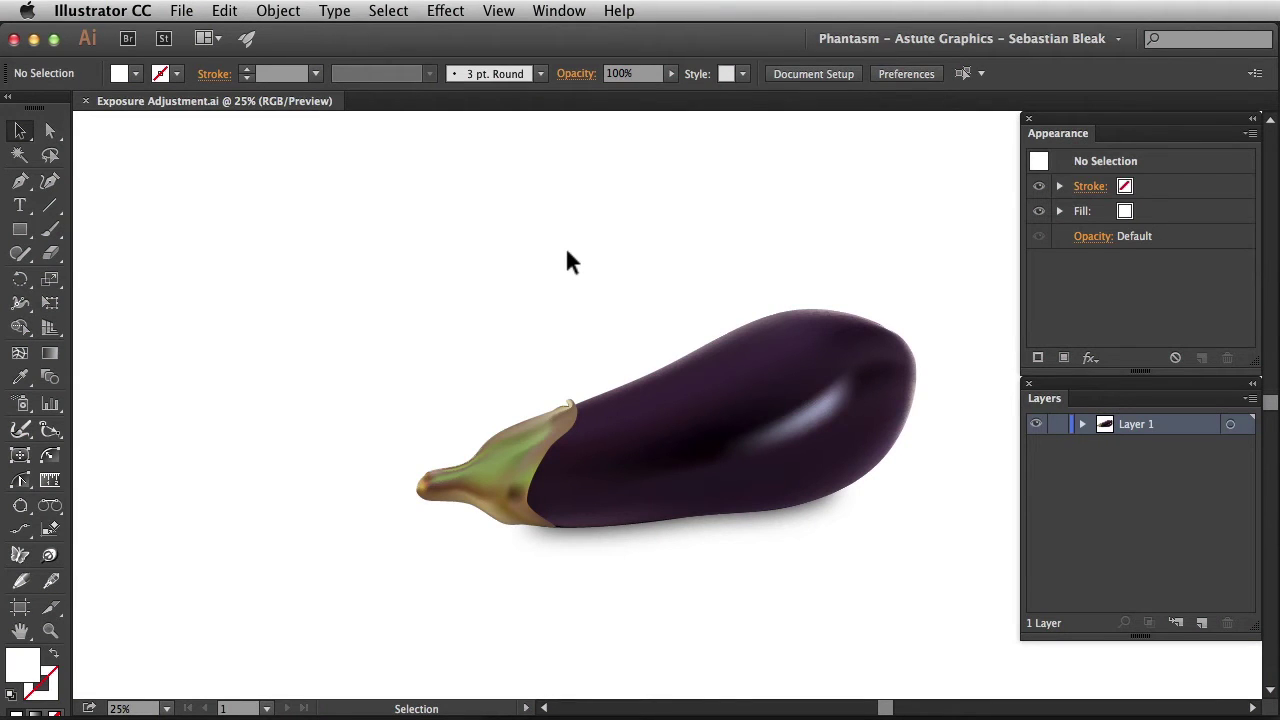
- Marquee-select the eggplant group and bring up the Effect > Phantasm submenu, skipping Object > Filters
left_click_drag(566, 262, 657, 425)
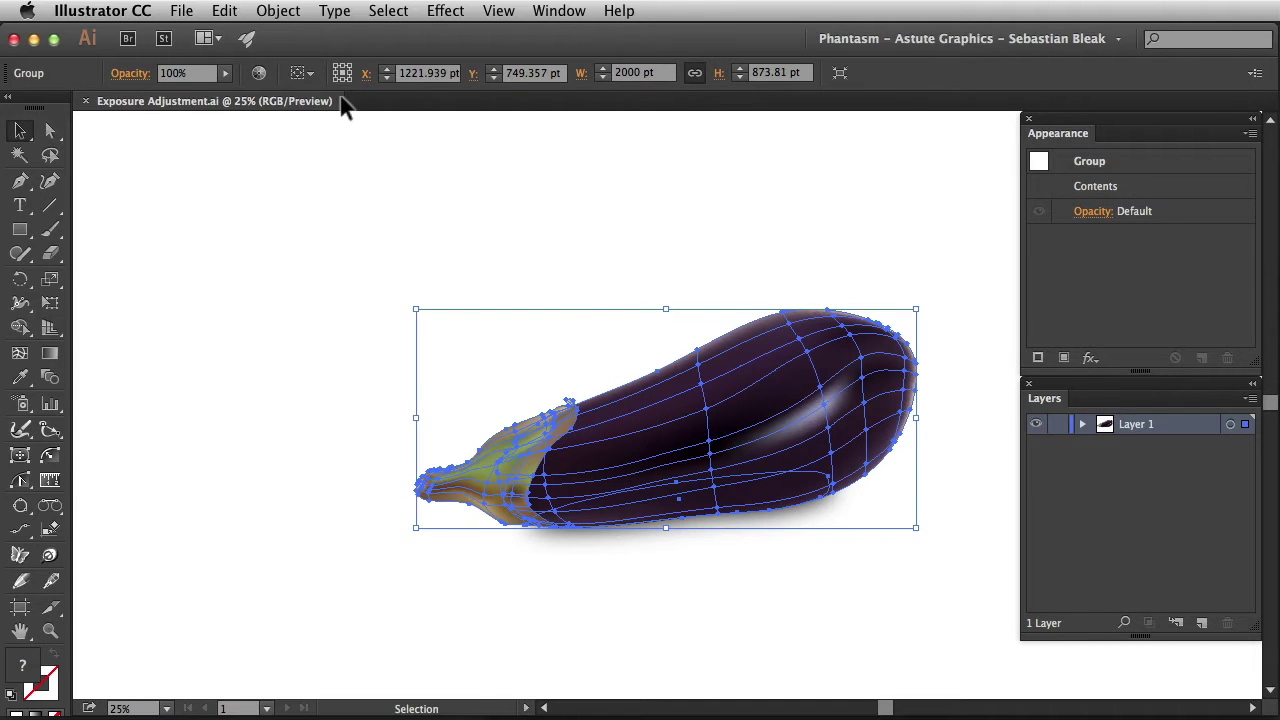
left_click(278, 10)
mouse_move(288, 223)
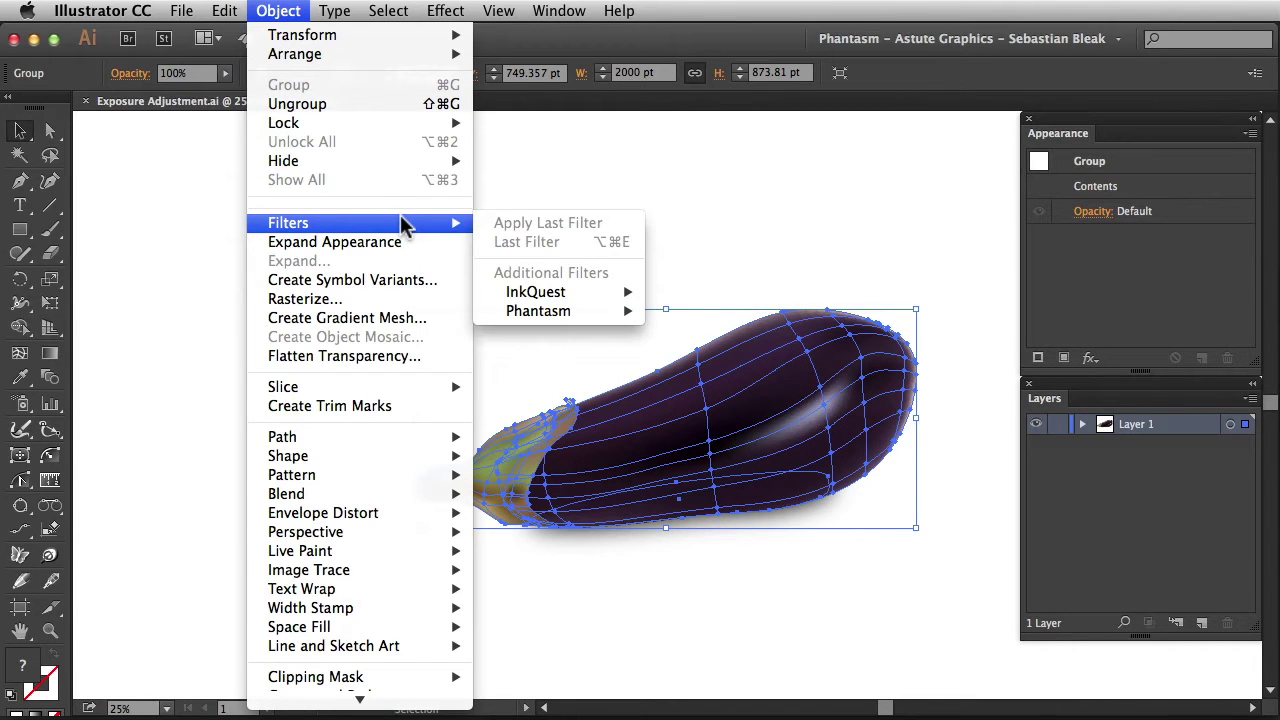
mouse_move(538, 311)
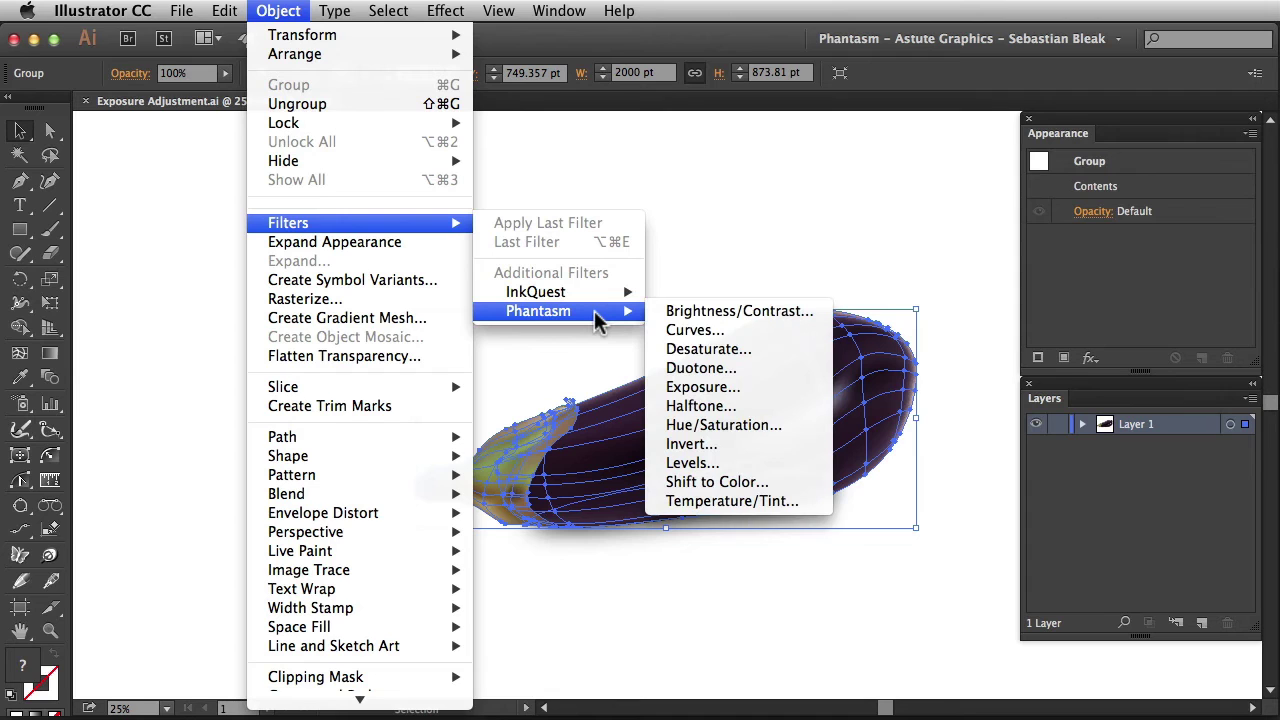
left_click(772, 393)
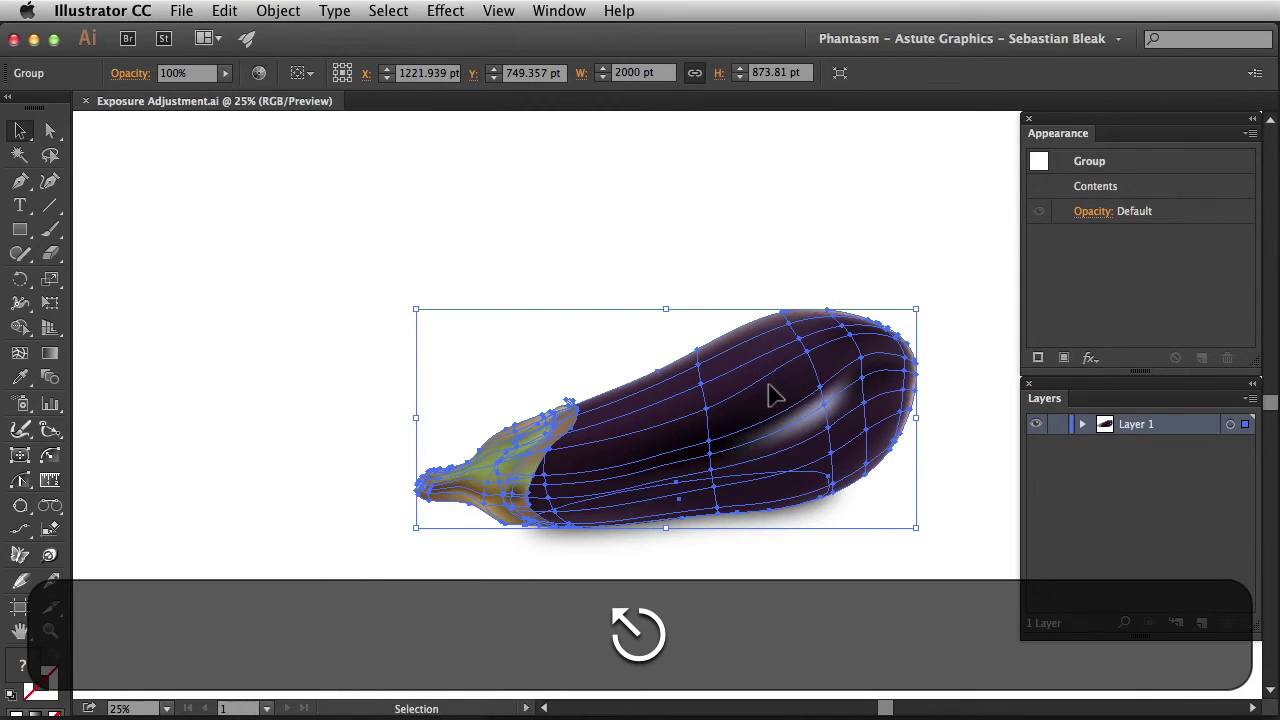
left_click(445, 11)
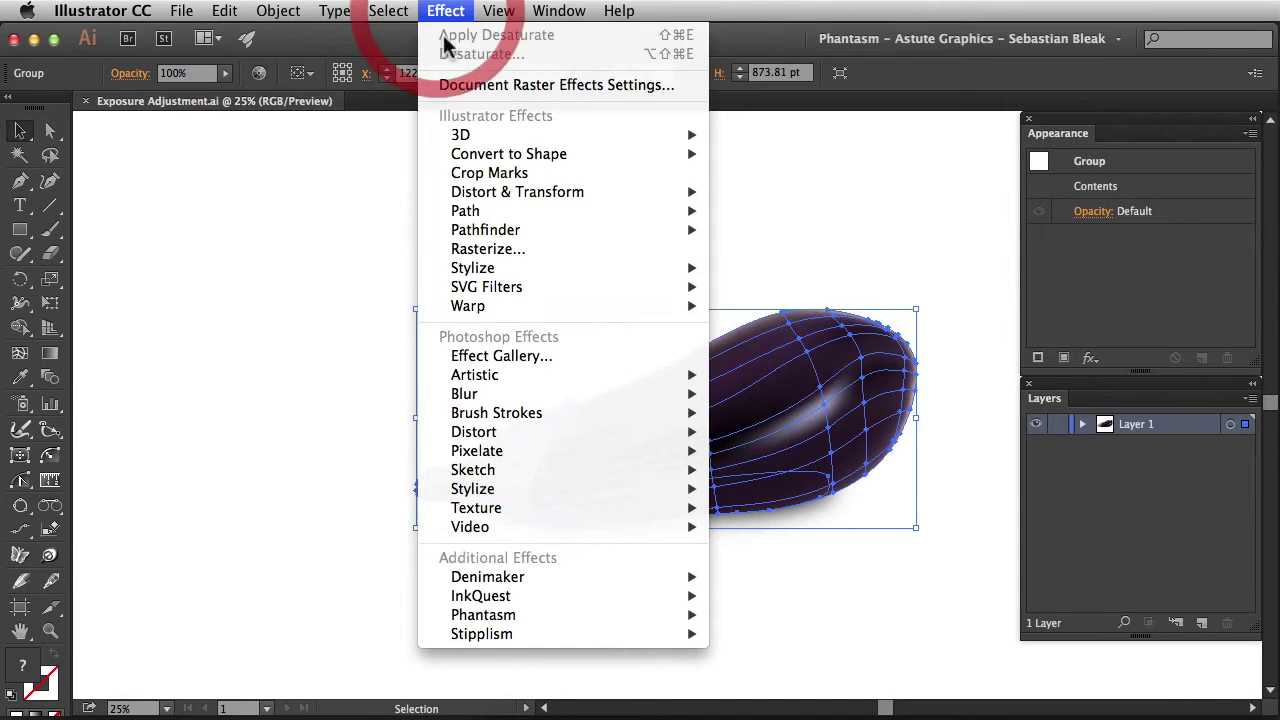
mouse_move(483, 615)
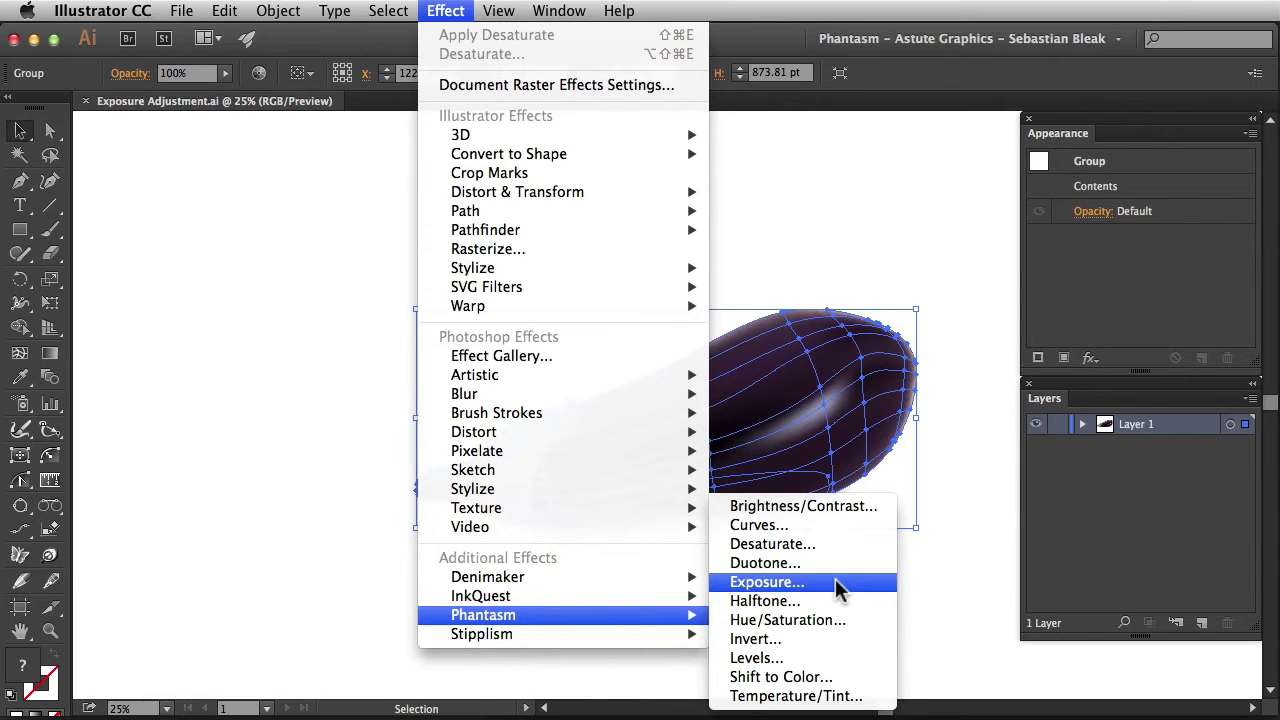
- Add Phantasm Exposure to the eggplant and settle the exposure slider at 0.27
left_click(838, 590)
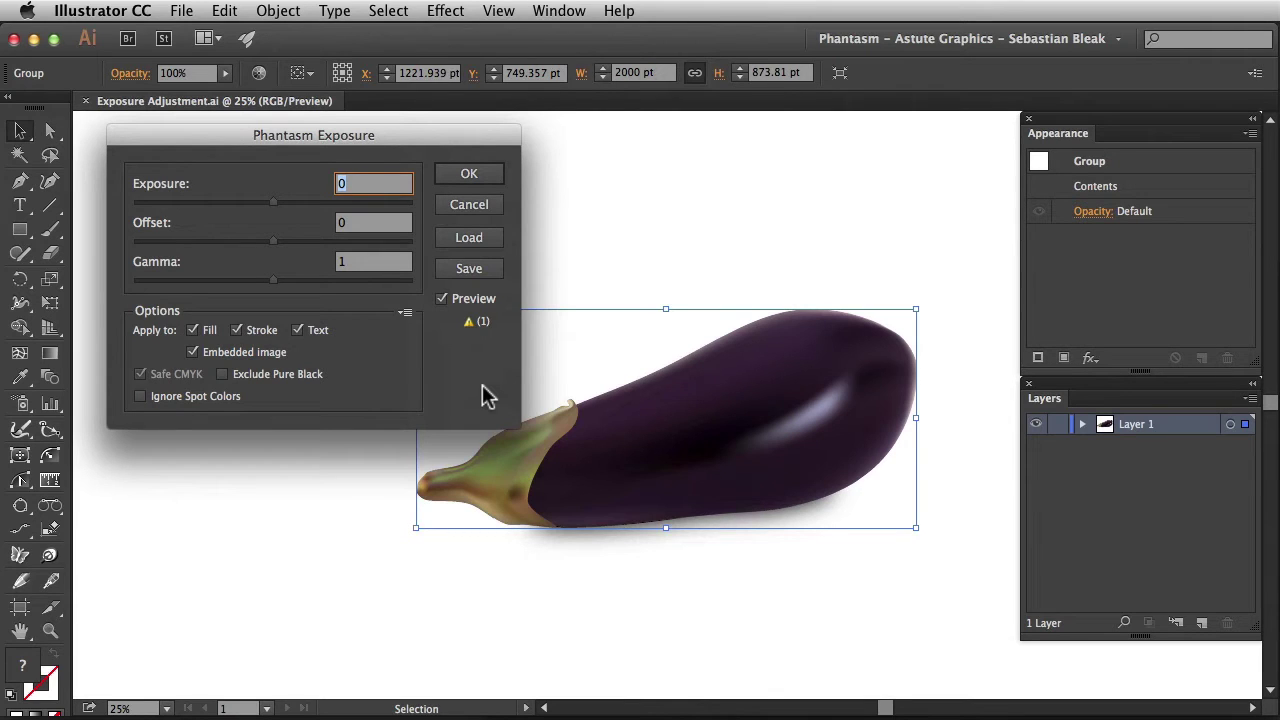
left_click(305, 183)
left_click_drag(273, 201, 308, 201)
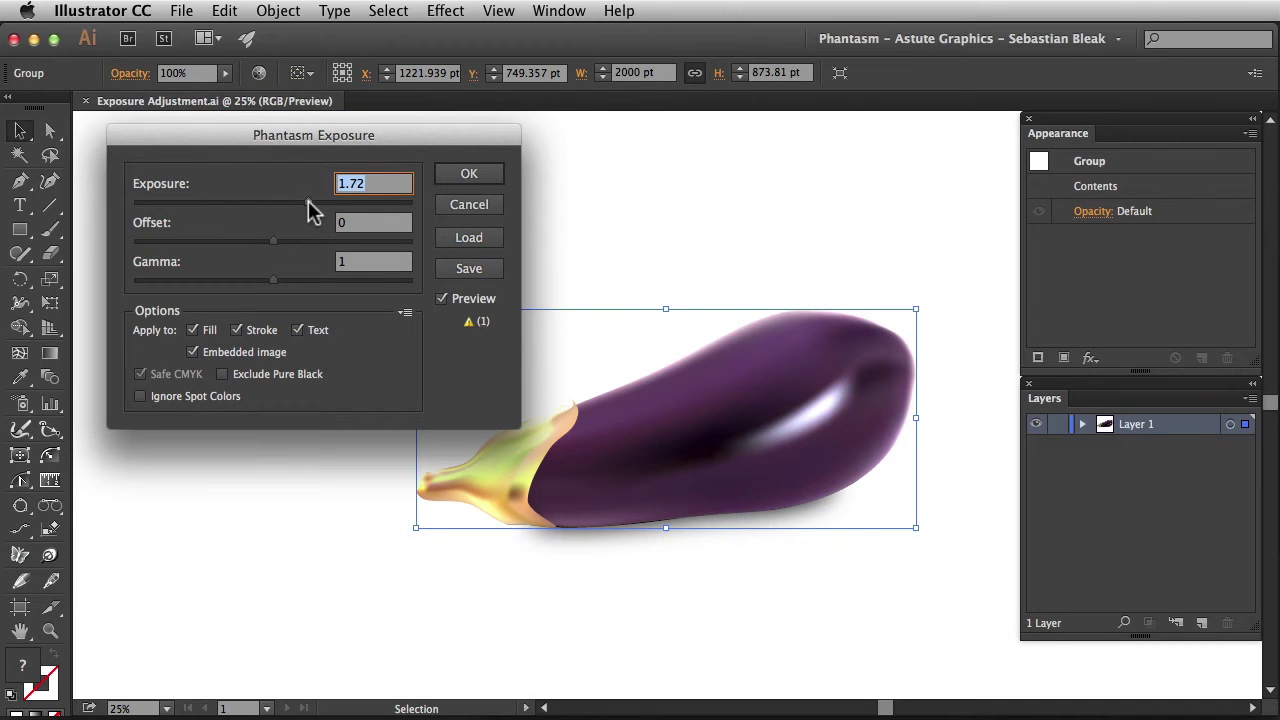
left_click_drag(308, 201, 253, 205)
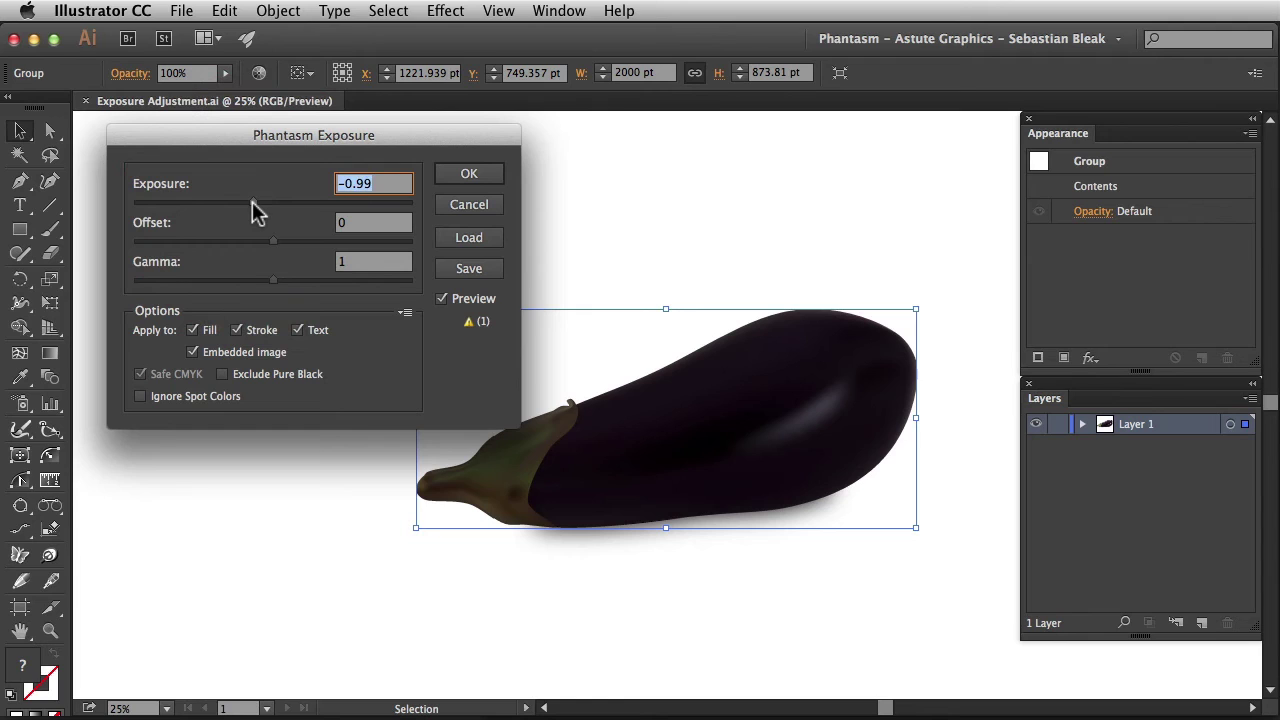
left_click_drag(252, 201, 280, 205)
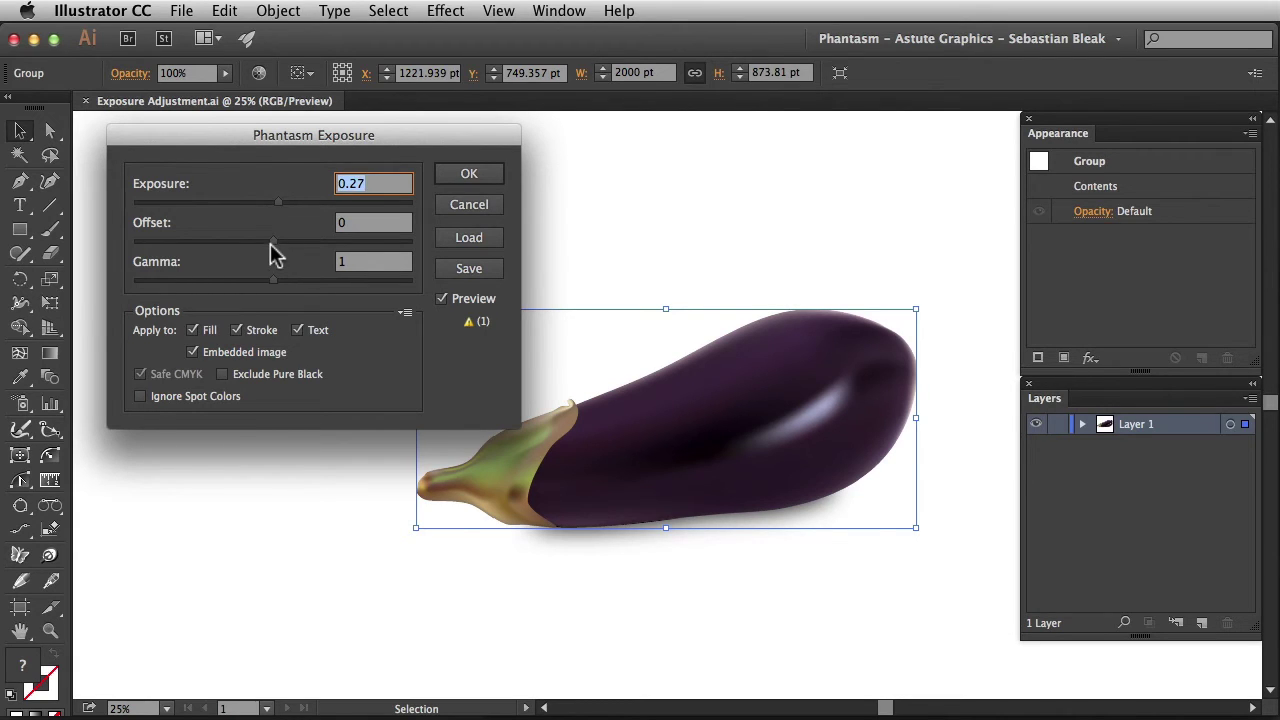
- Adjust the Exposure offset slider back and forth, ending at -0.0269
left_click_drag(273, 242, 292, 247)
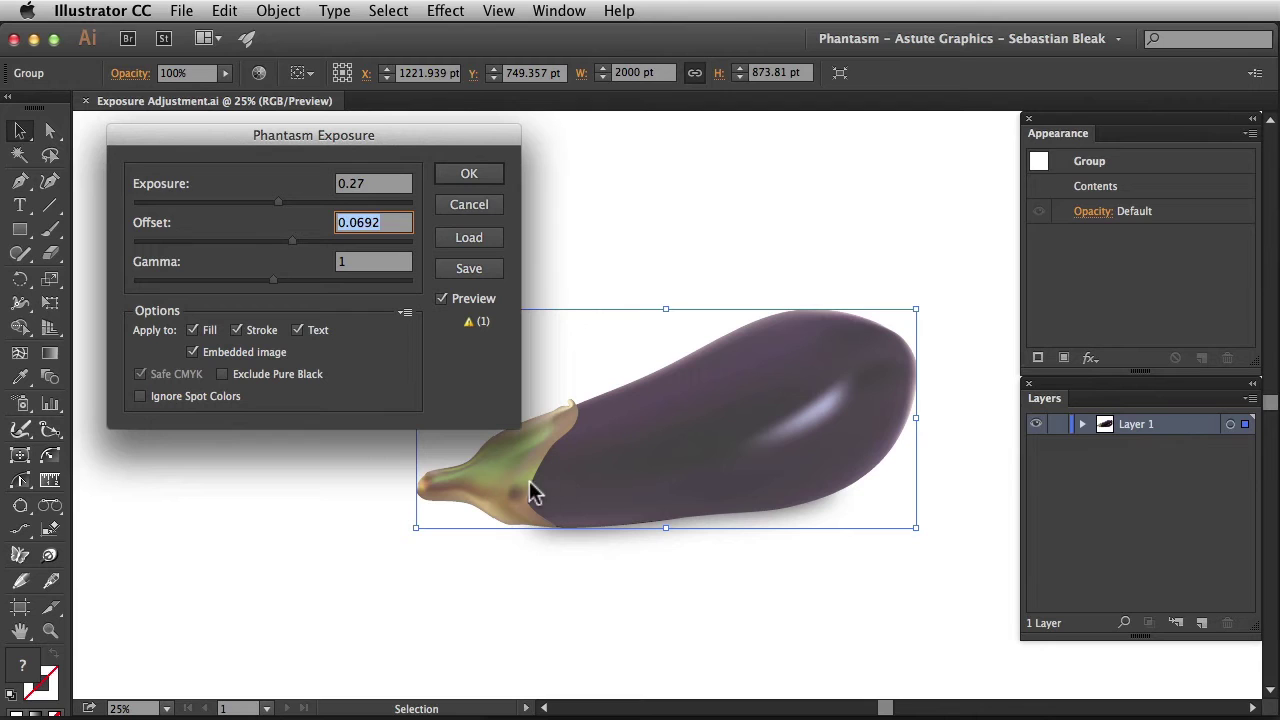
left_click_drag(292, 242, 258, 250)
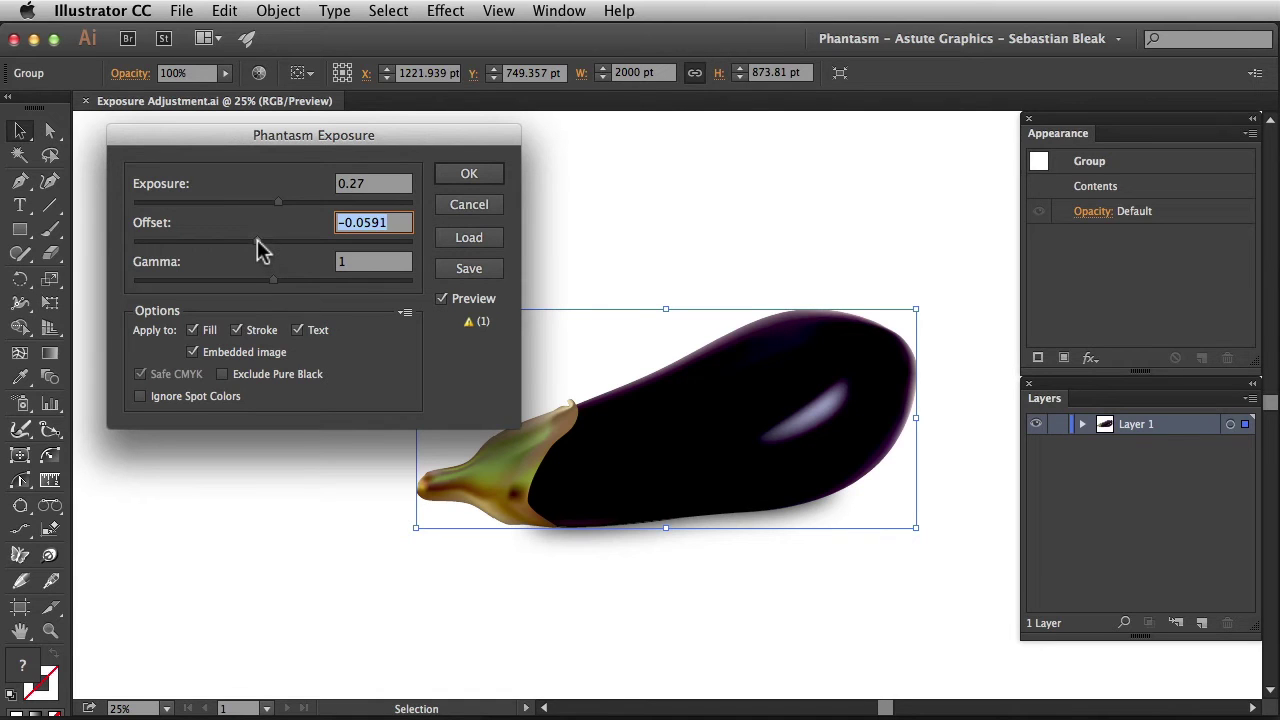
left_click_drag(258, 243, 271, 248)
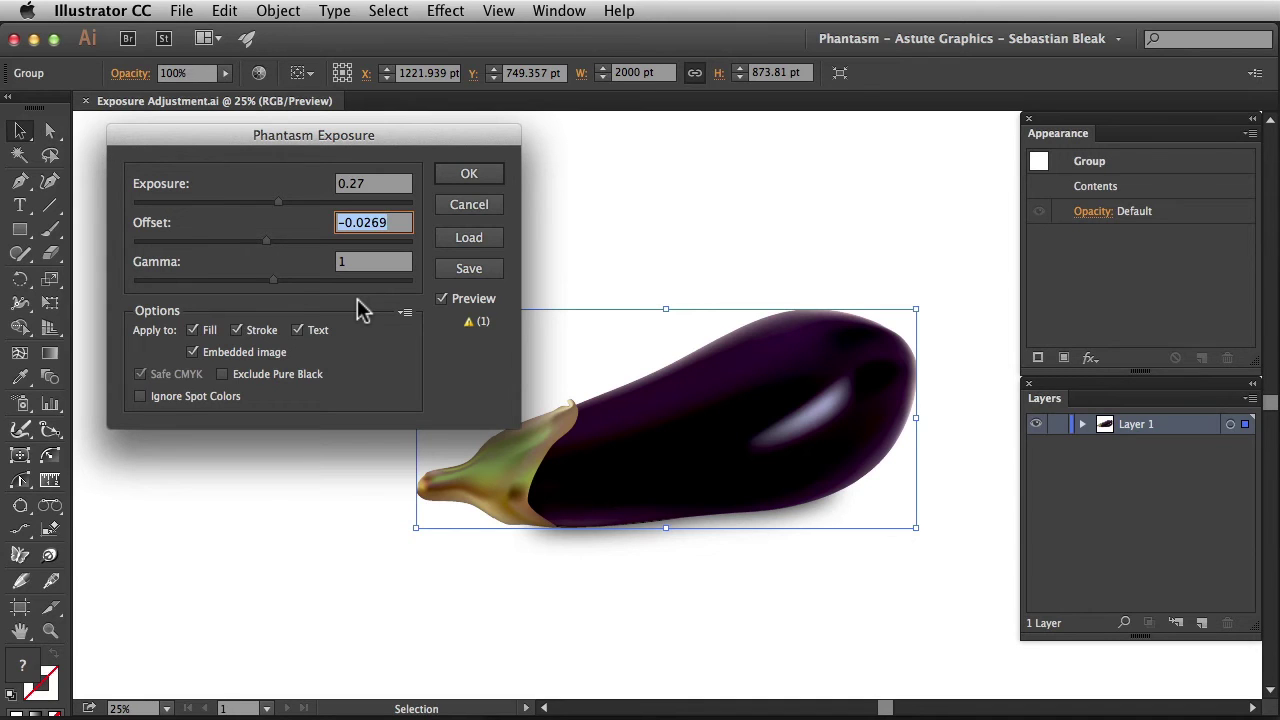
- Try a gamma of 0.78, then set the Exposure gamma to 1.19
left_click_drag(274, 285, 295, 285)
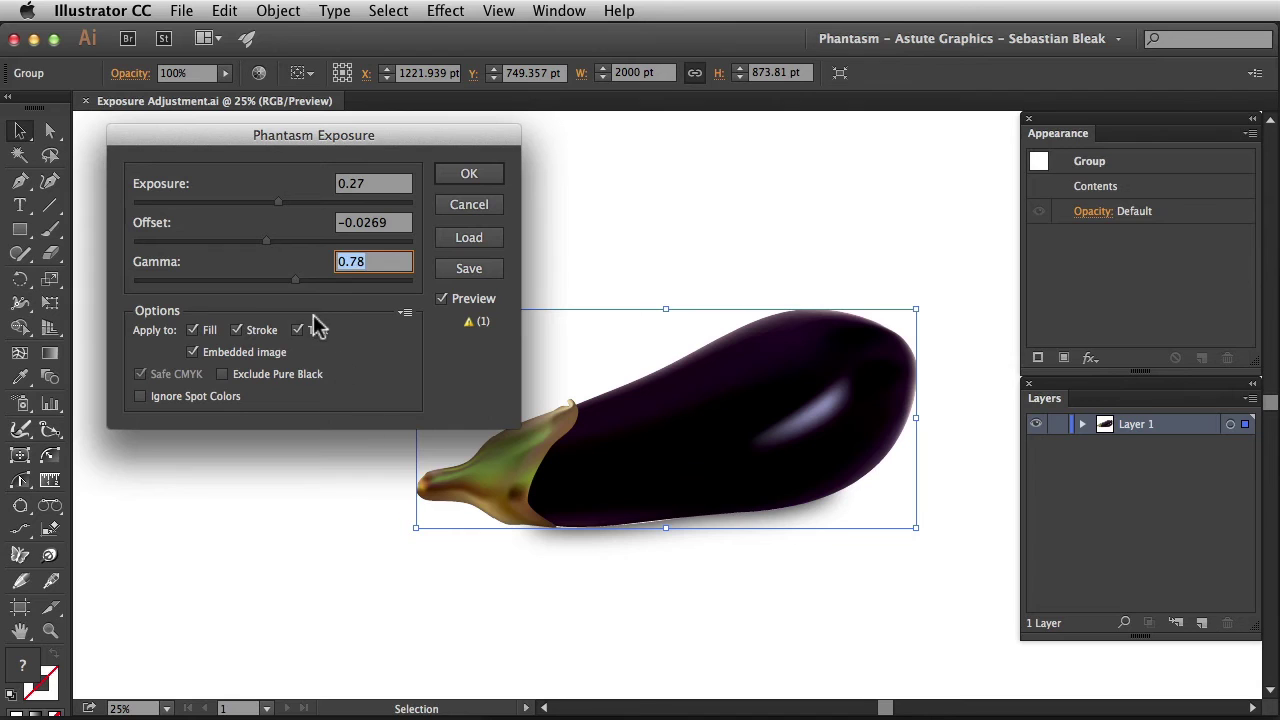
left_click(300, 285)
left_click_drag(300, 285, 263, 287)
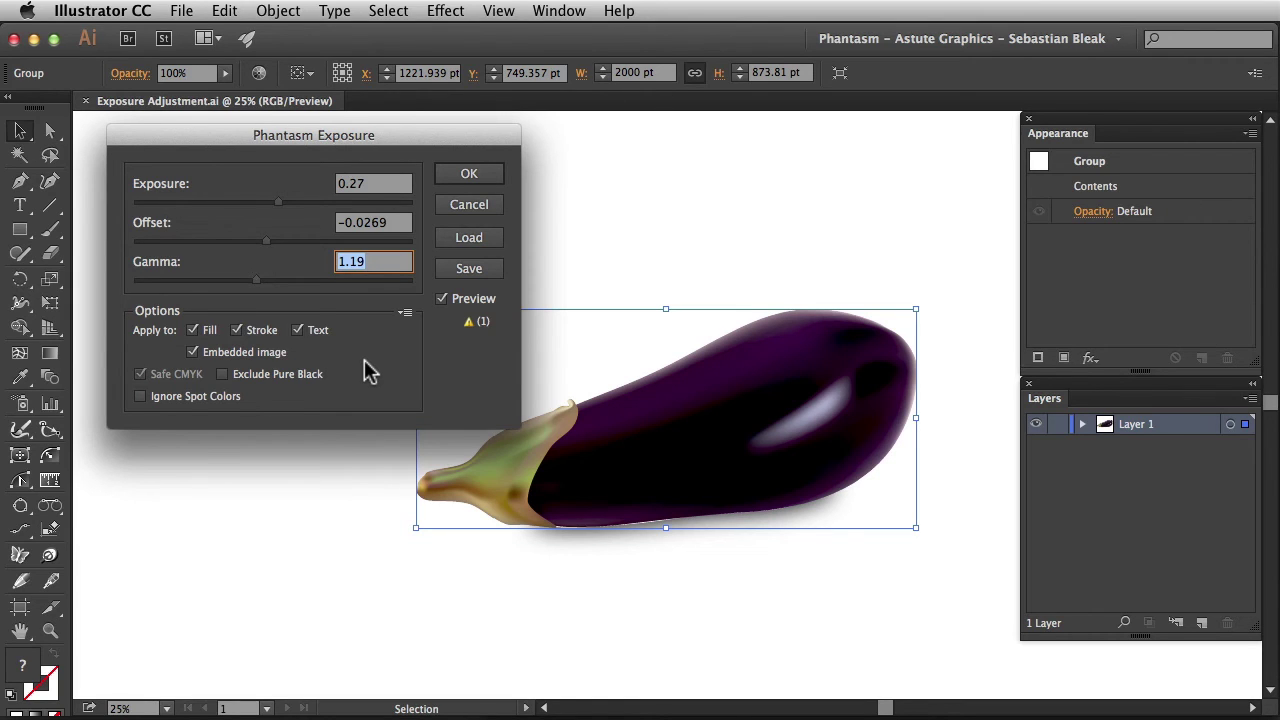
- Apply Phantasm Exposure, check it in Appearance, deselect, then nudge the exposure sliders again
left_click(465, 175)
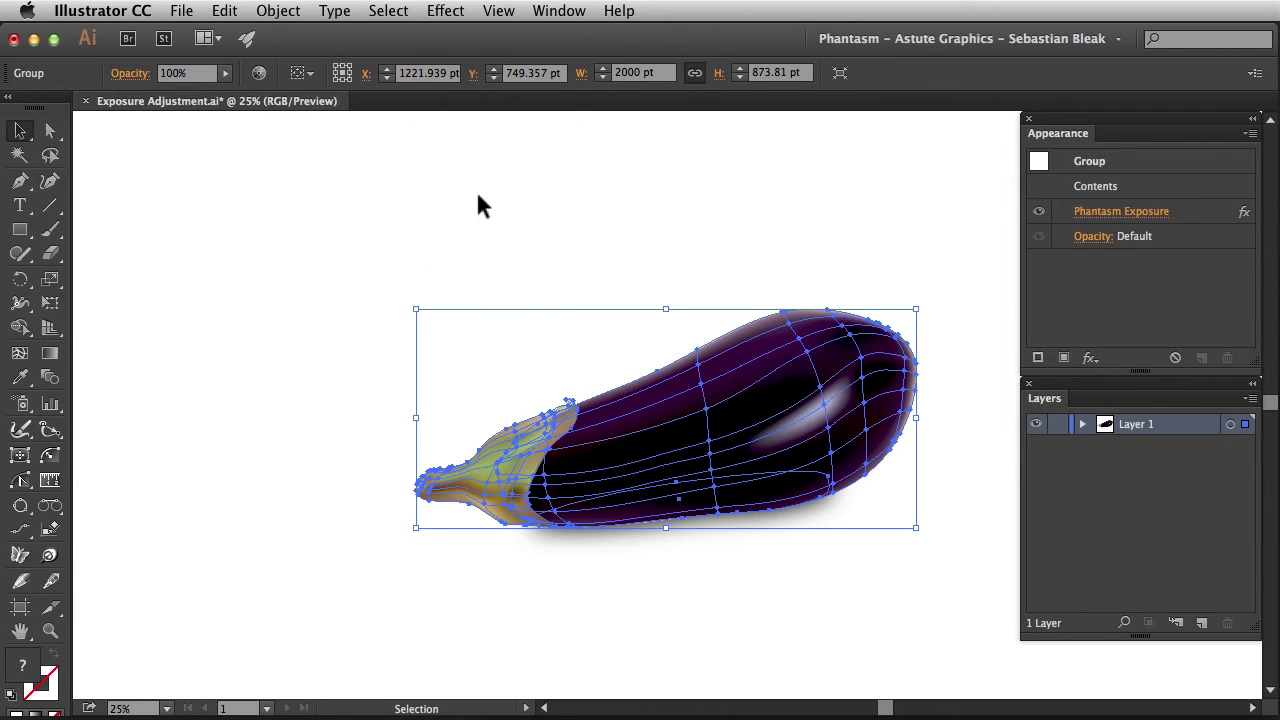
left_click(1142, 312)
left_click(818, 240)
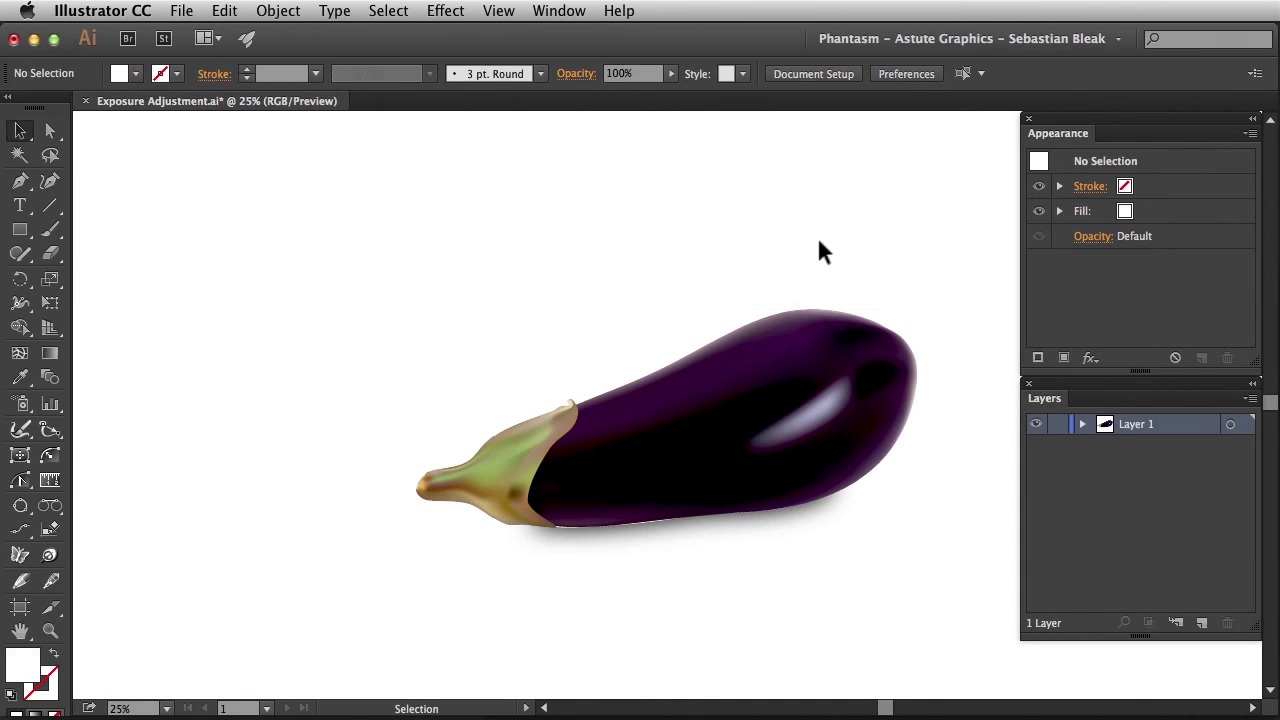
mouse_move(274, 201)
left_mouse_down()
mouse_move(310, 205)
mouse_move(278, 201)
left_mouse_up()
mouse_move(273, 241)
left_mouse_down()
mouse_move(294, 248)
mouse_move(266, 242)
mouse_move(294, 281)
left_mouse_up()
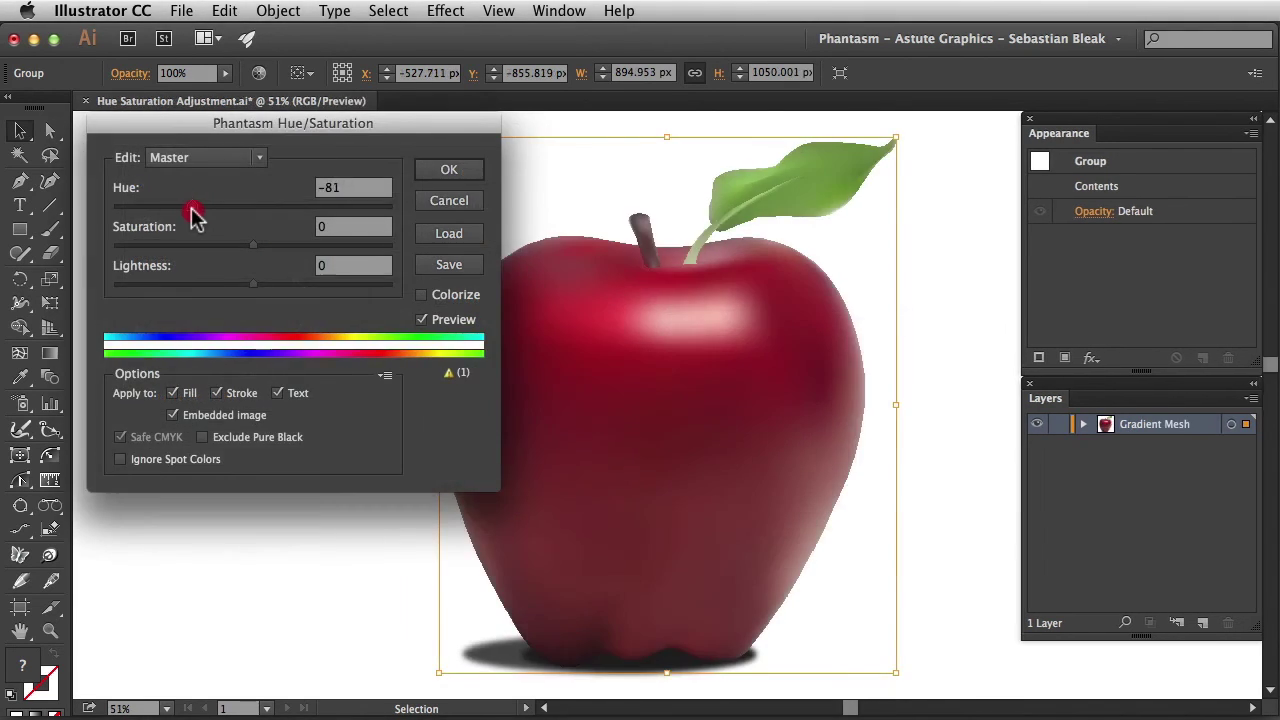
- Set the apple's Phantasm Hue/Saturation to hue 55, saturation 16 and lightness 23
left_click_drag(189, 209, 167, 216)
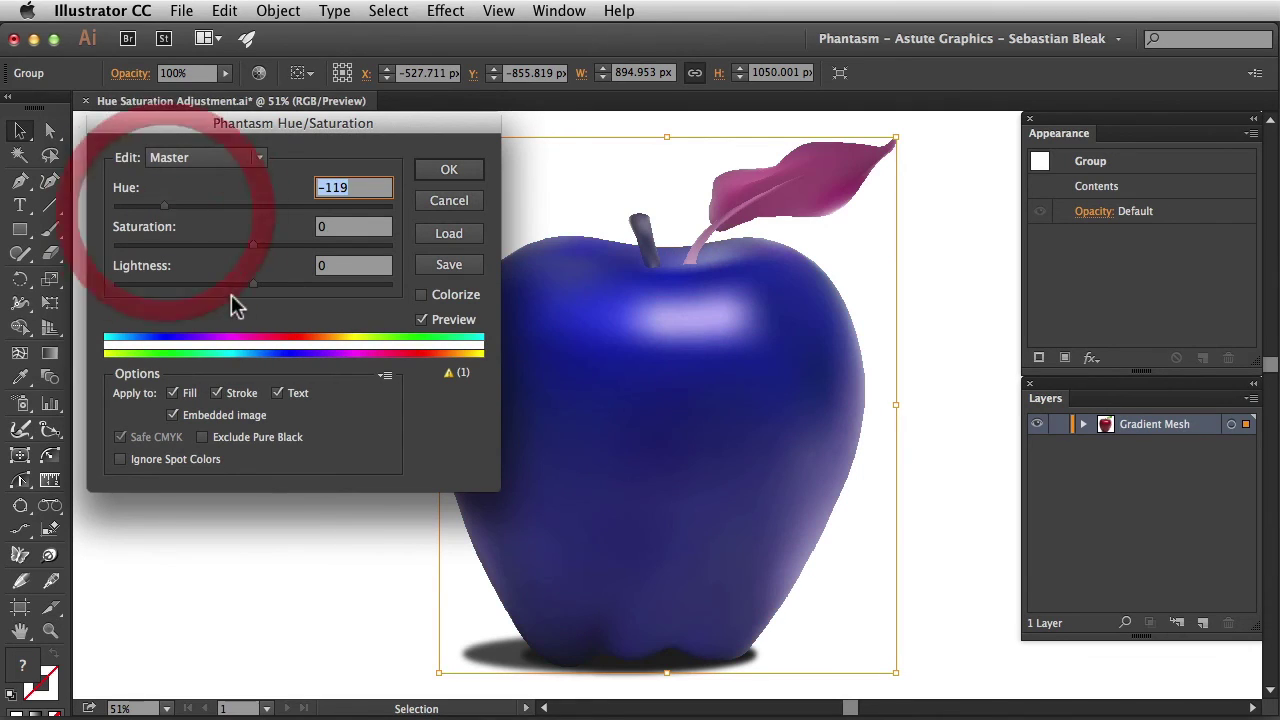
left_click_drag(277, 351, 300, 352)
mouse_move(253, 245)
left_mouse_down()
mouse_move(200, 249)
mouse_move(277, 257)
mouse_move(216, 290)
mouse_move(285, 286)
left_mouse_up()
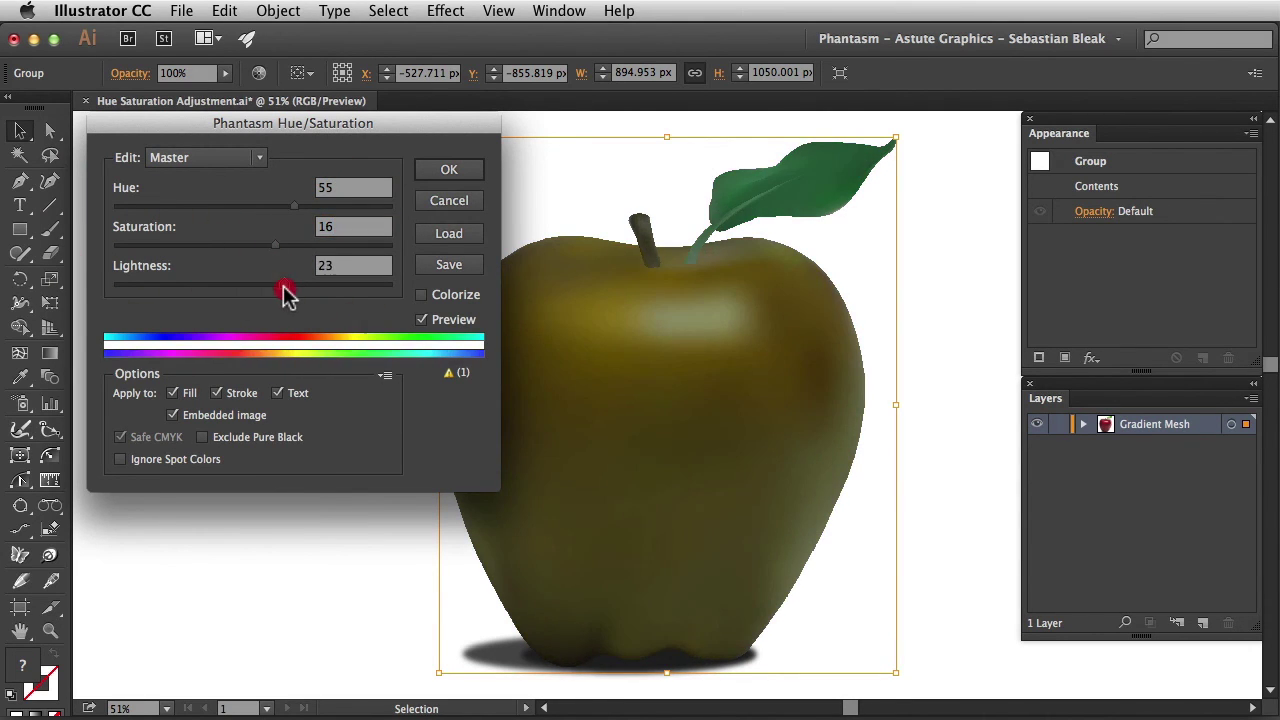